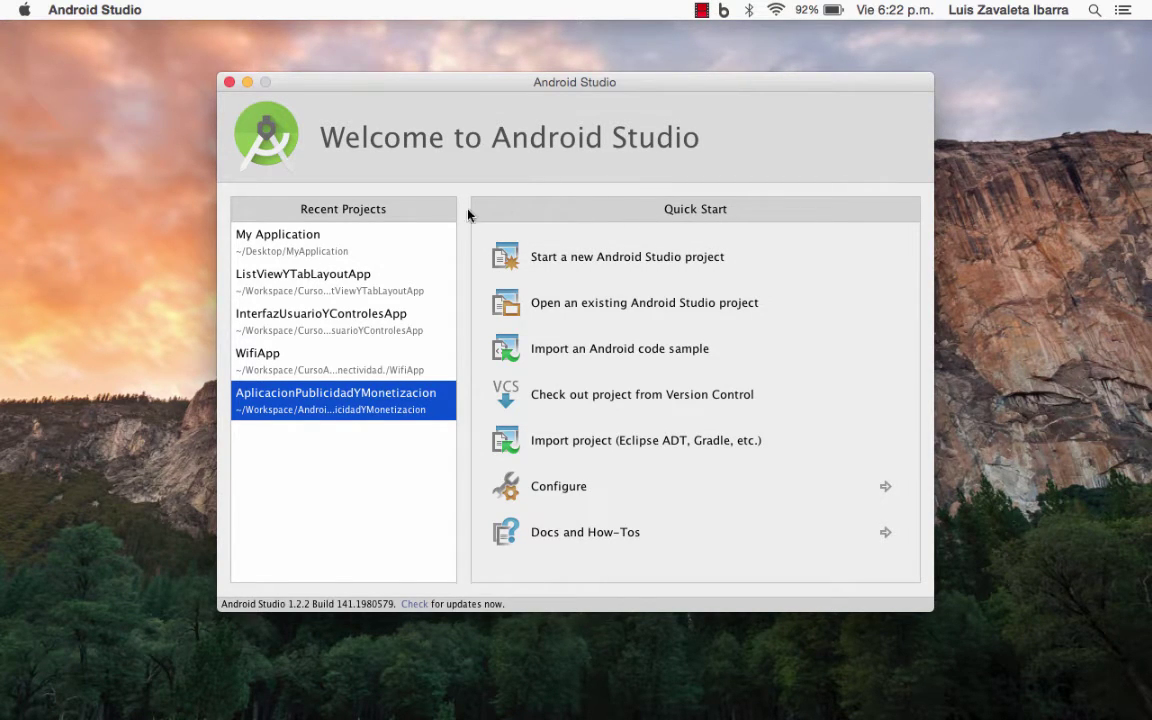
Step: Start a new Android Studio project and name the application MiAplicacion
left_click(510, 258)
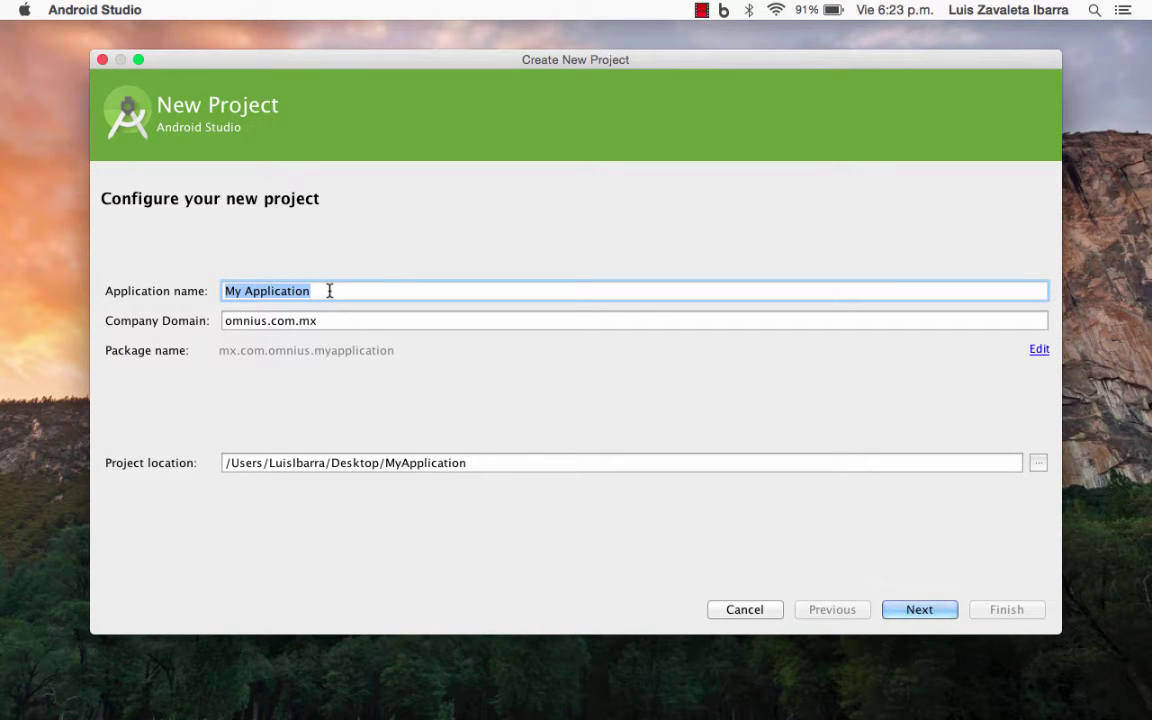
type("MiA")
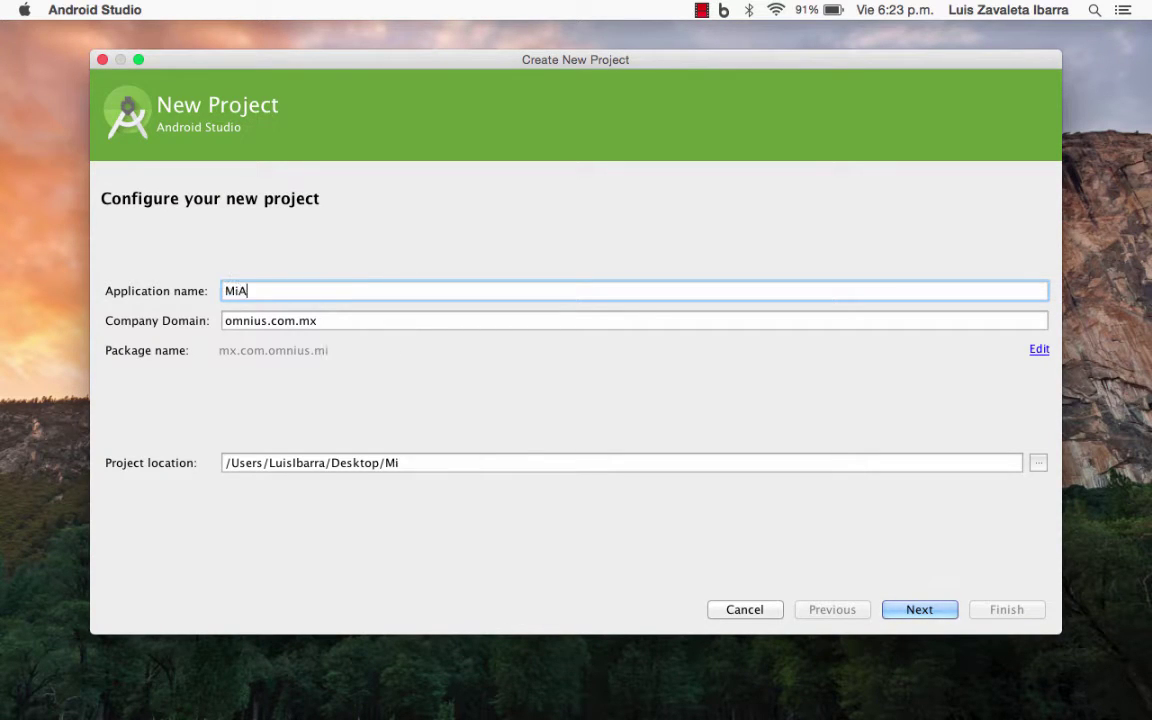
type("plicaciomn")
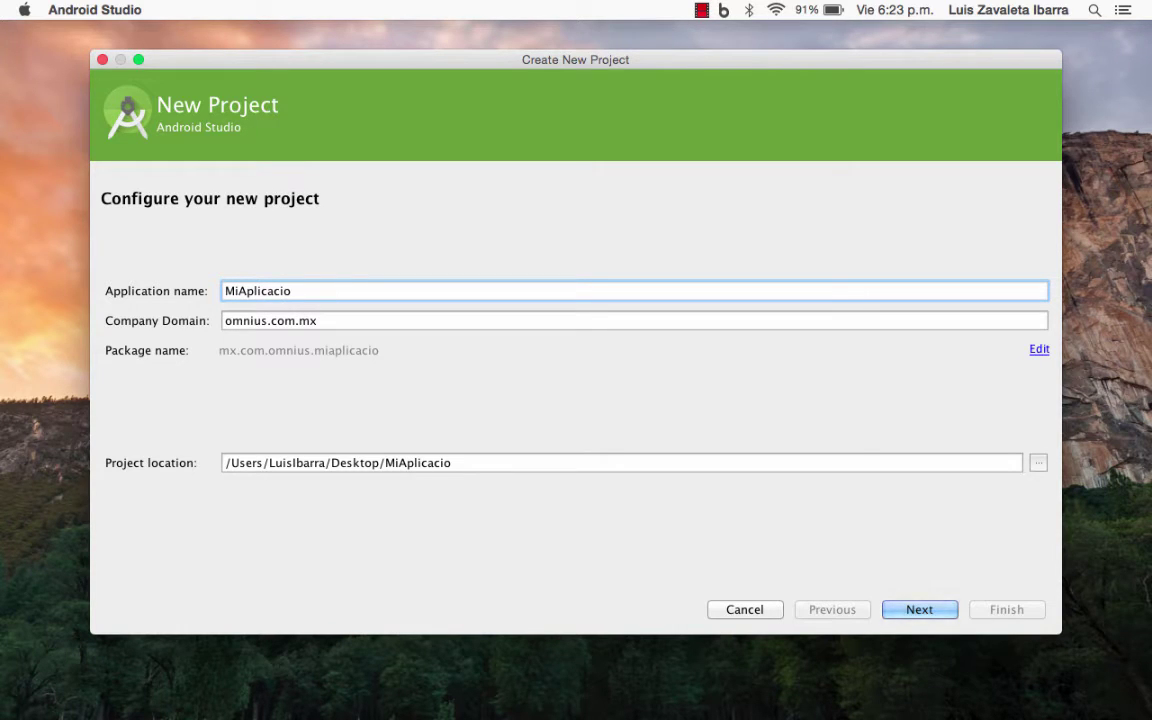
key("BackSpace")
key("BackSpace")
type("n")
Step: Review the company domain and project location, keep both as they are, and continue to the target devices
left_click(326, 320)
left_click_drag(326, 320, 219, 319)
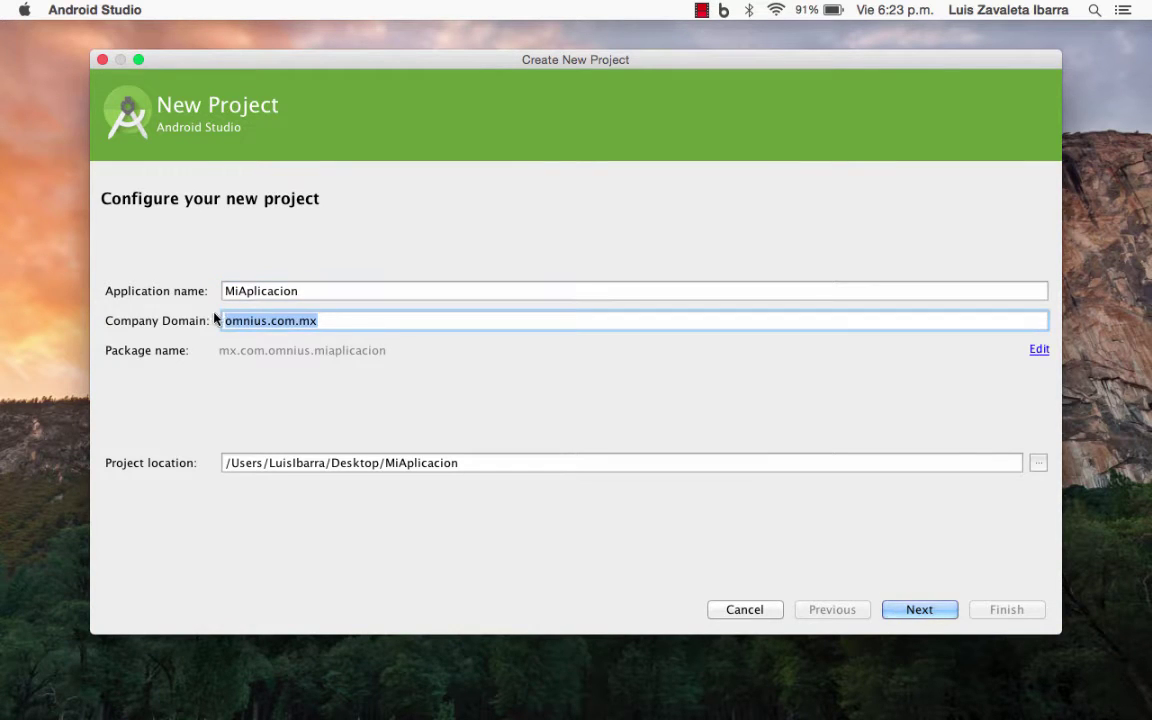
left_click_drag(334, 320, 228, 318)
left_click(241, 320)
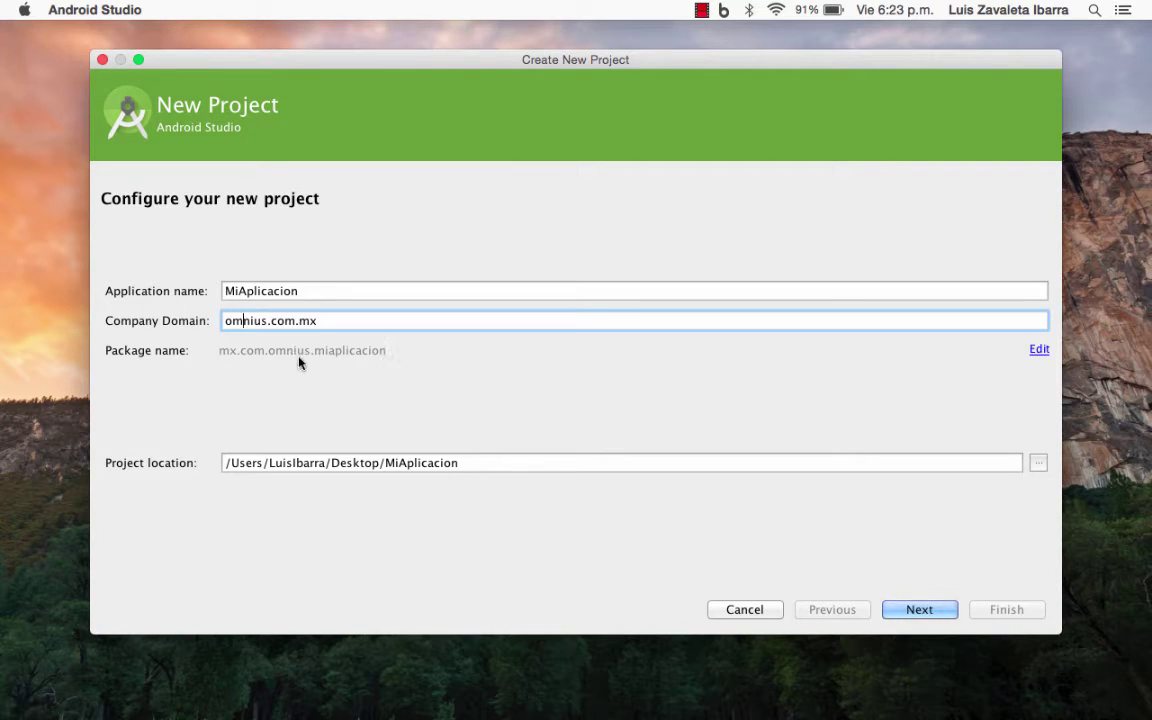
left_click(488, 462)
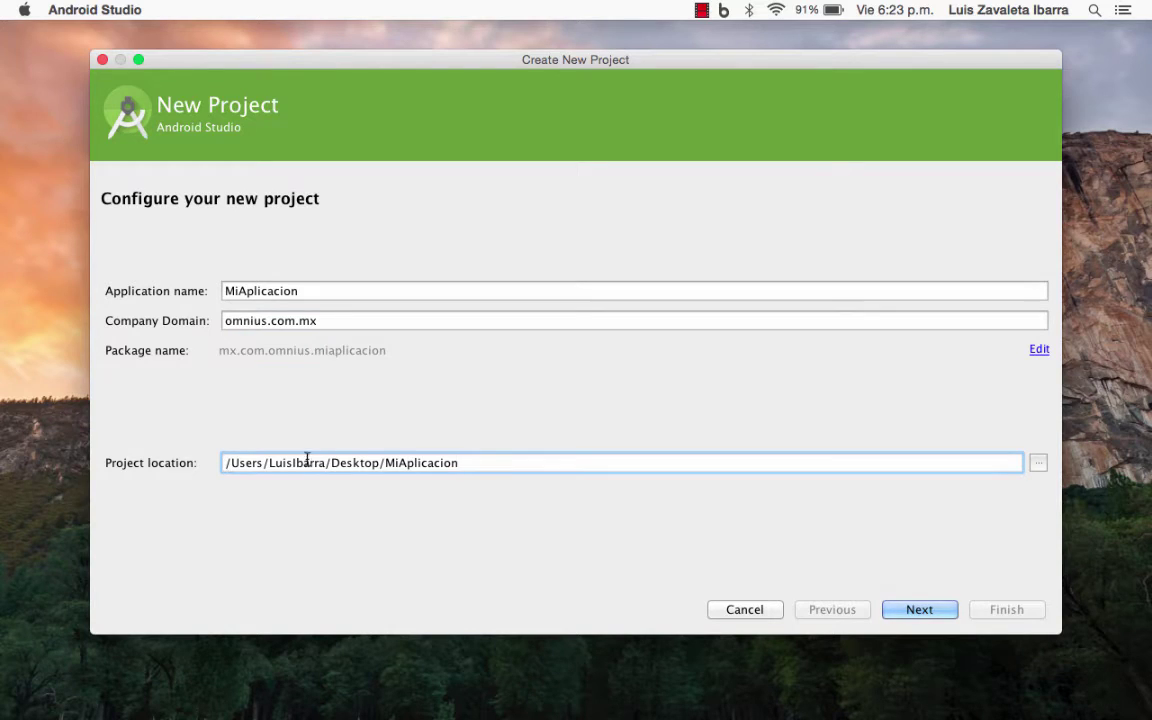
left_click(462, 462)
left_click_drag(466, 462, 231, 463)
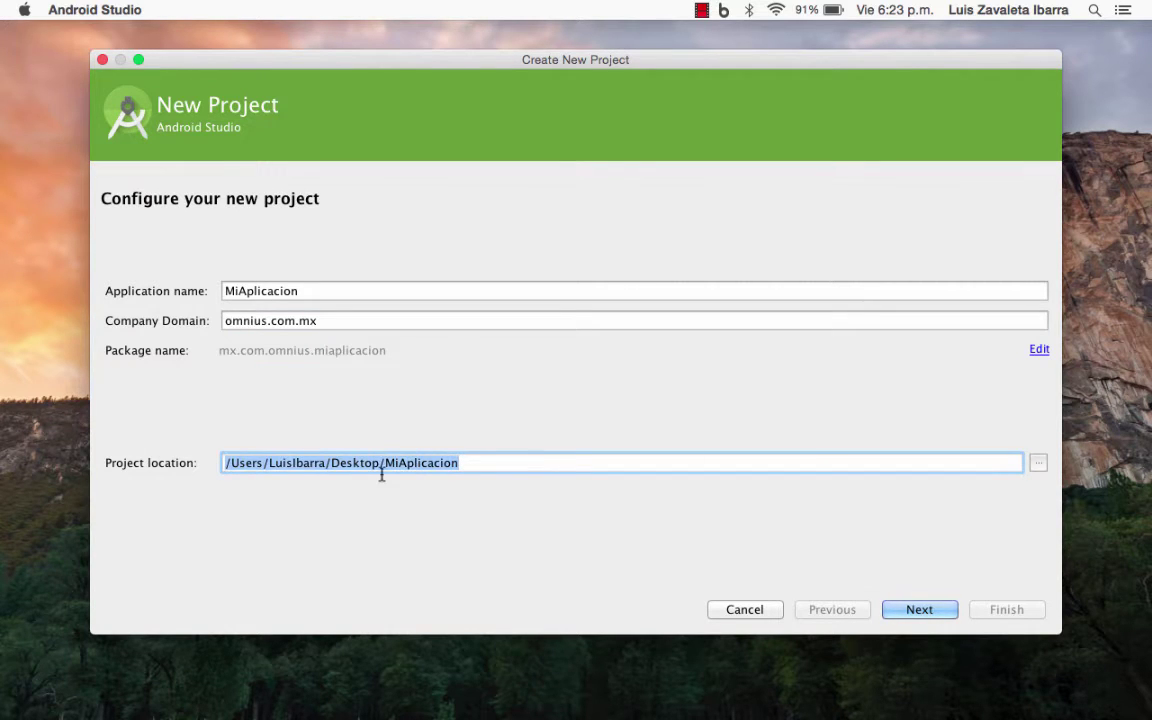
left_click(920, 609)
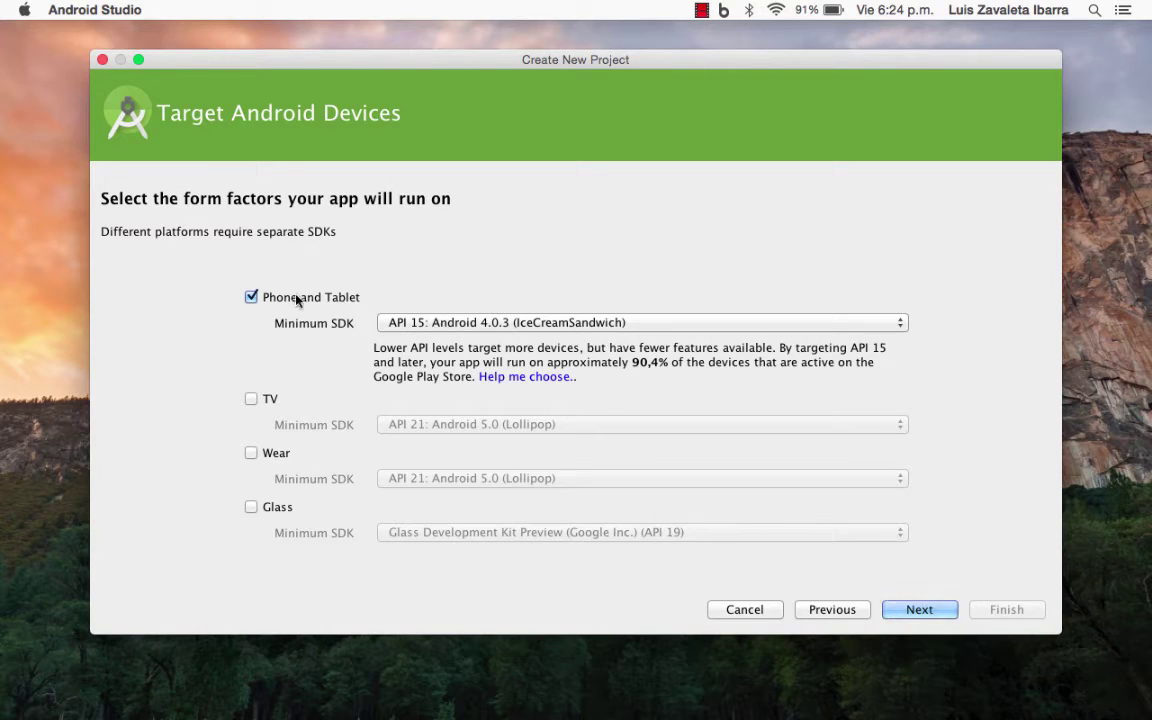
Step: Target Phone and Tablet with API 15: Android 4.0.3 (IceCreamSandwich) as minimum SDK, and continue to the activity templates
left_click(417, 323)
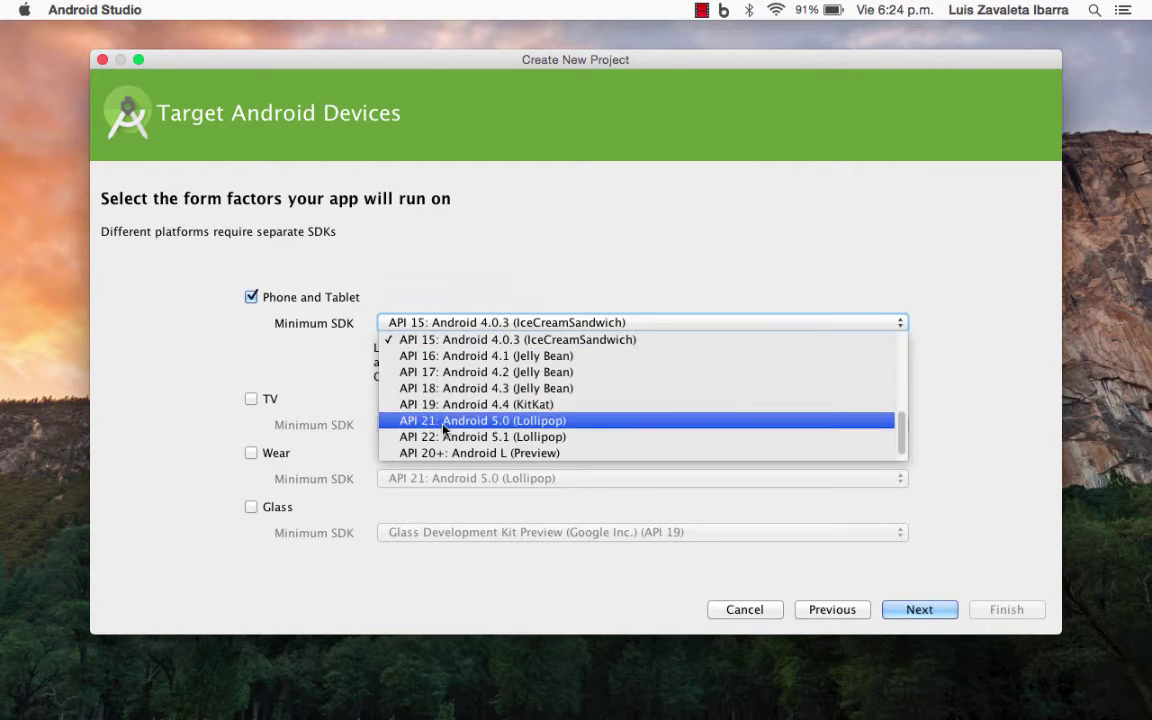
left_click(385, 339)
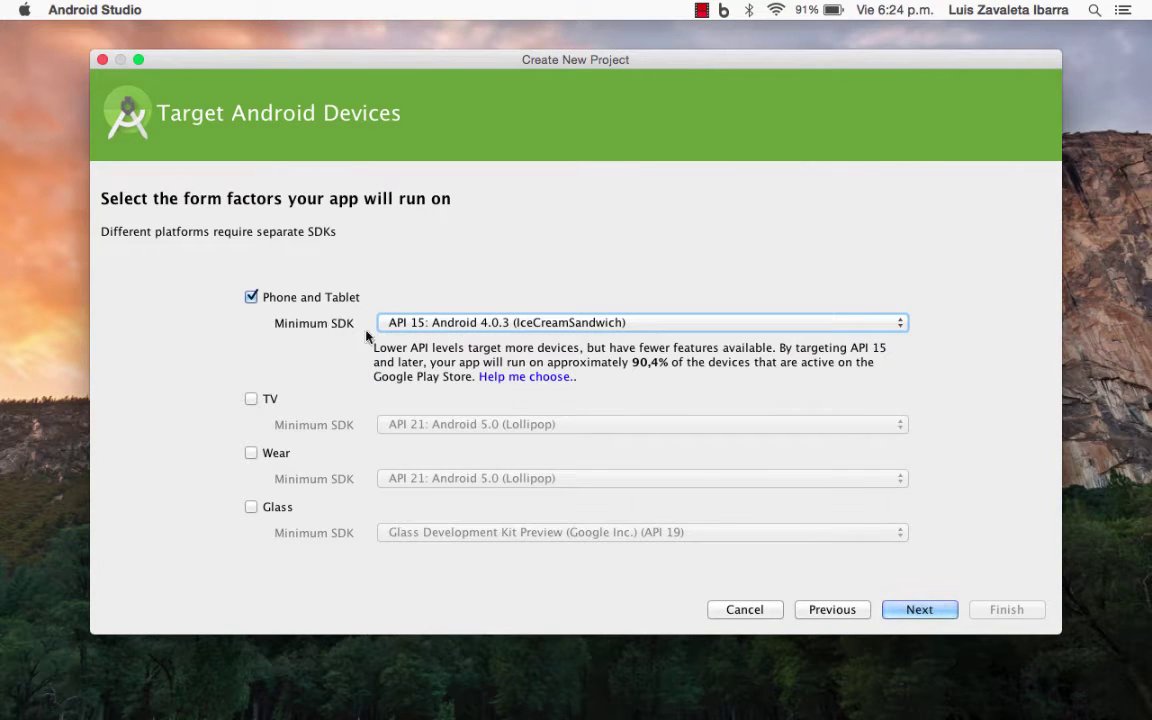
left_click(390, 323)
scroll(453, 378, "up", 2)
scroll(453, 378, "down", 2)
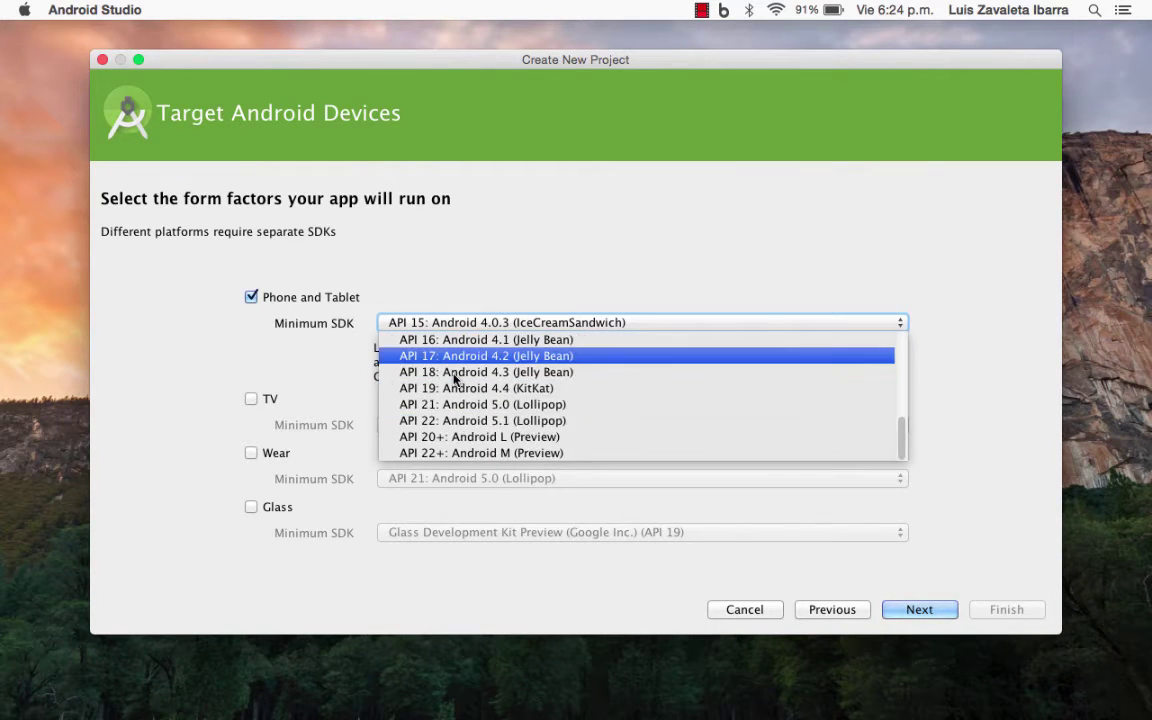
scroll(453, 378, "up", 3)
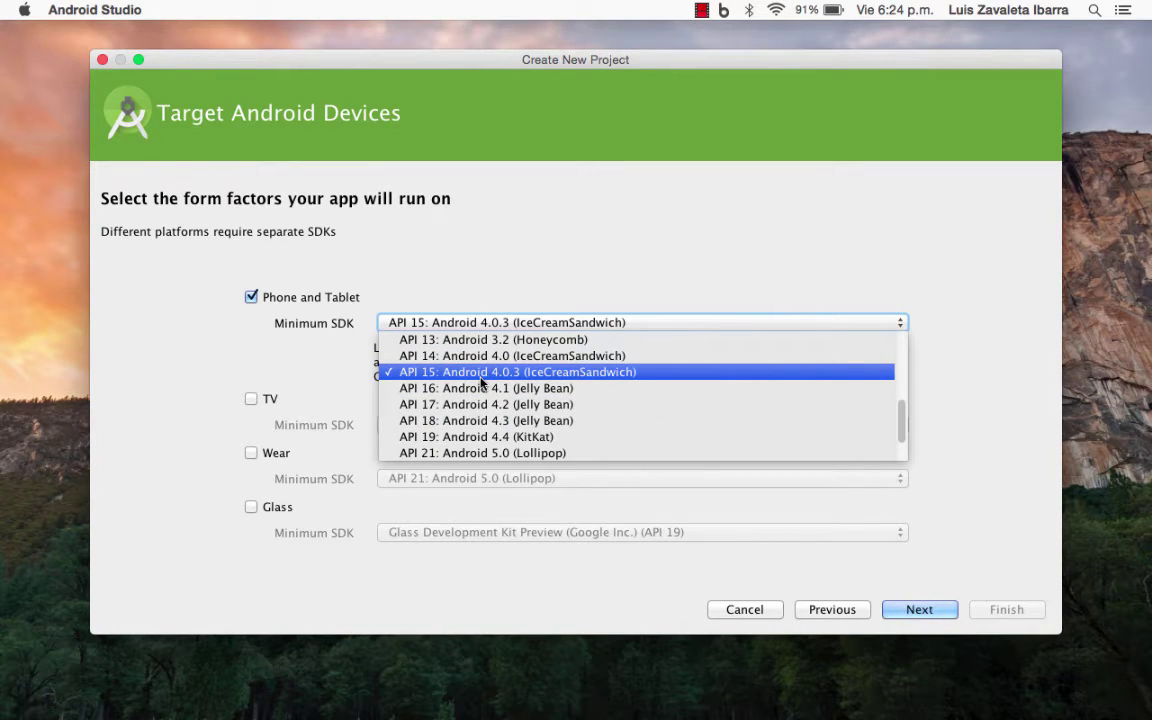
left_click(481, 379)
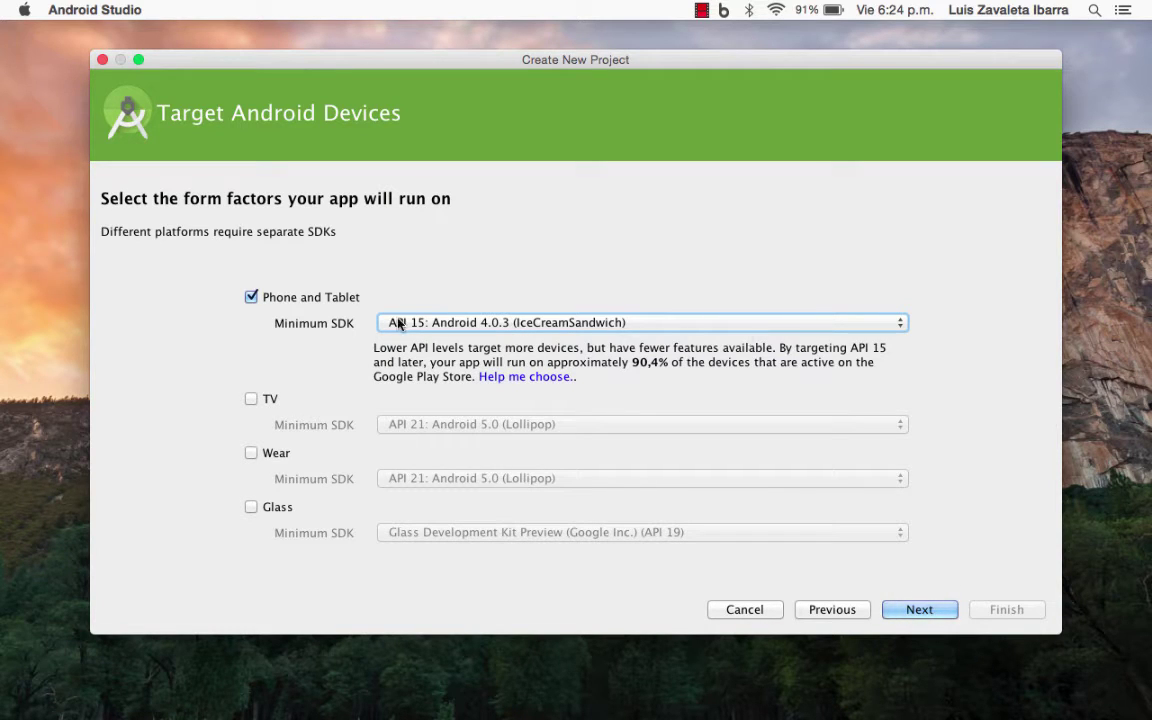
left_click(934, 618)
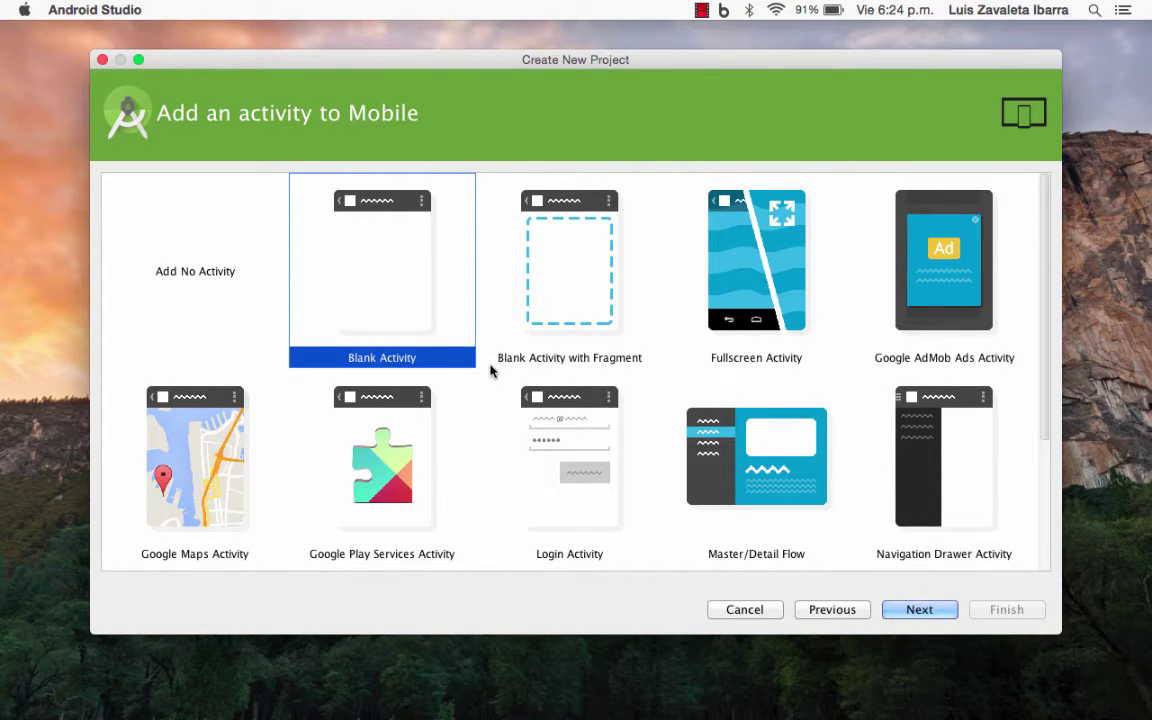
Step: Compare the activity templates, choose Blank Activity for the mobile app, and continue to its customization
left_click(575, 300)
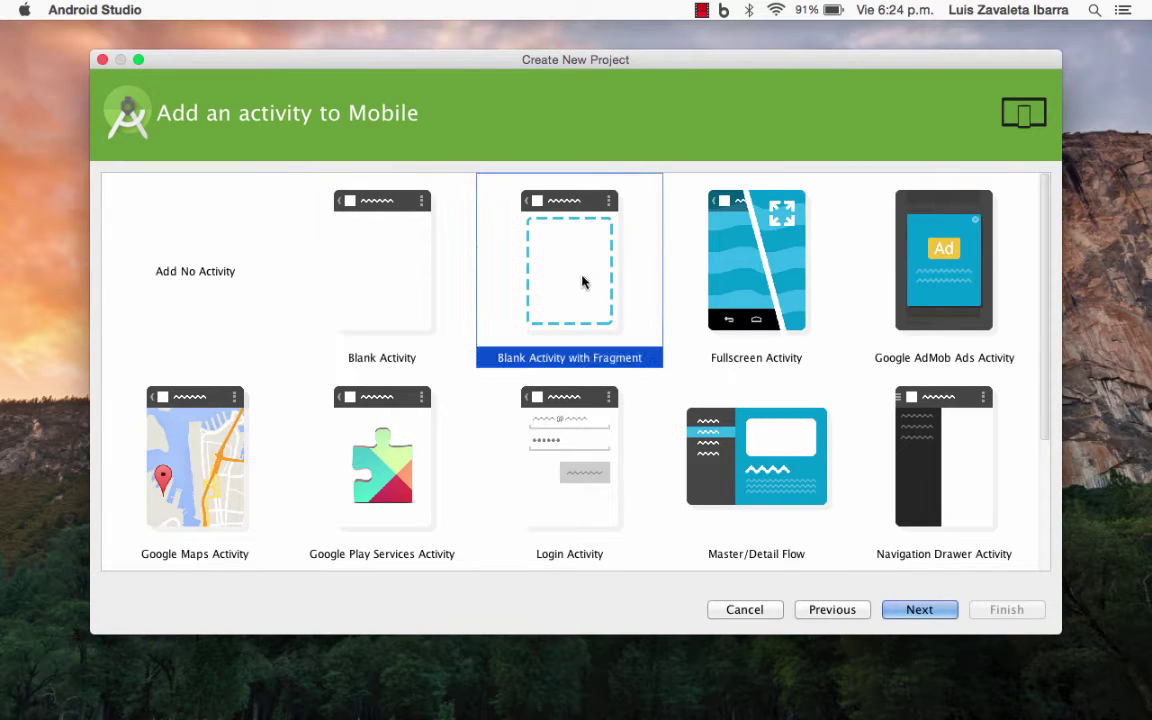
left_click(720, 480)
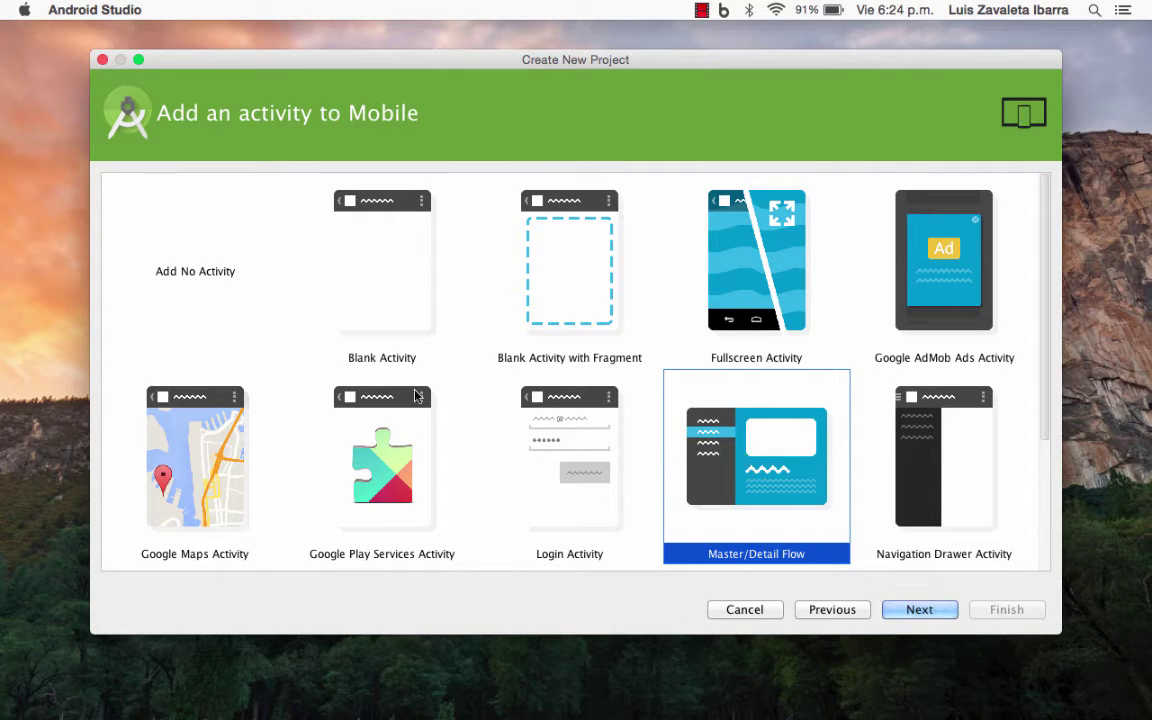
left_click(915, 460)
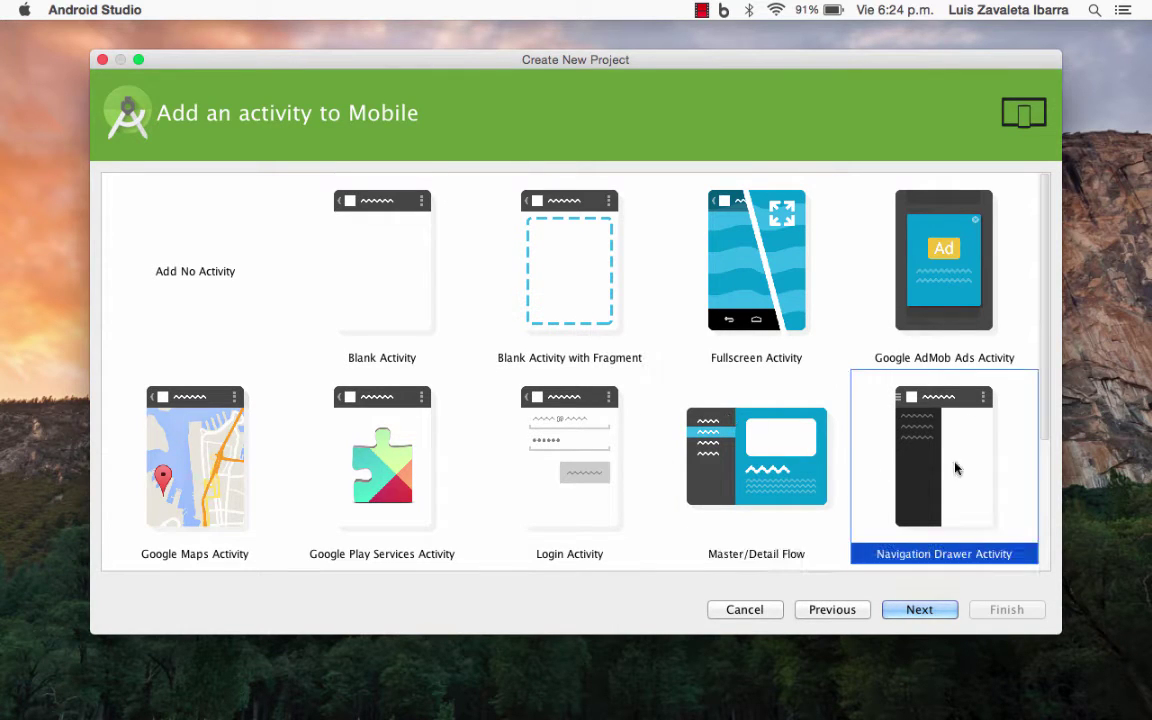
left_click(190, 252)
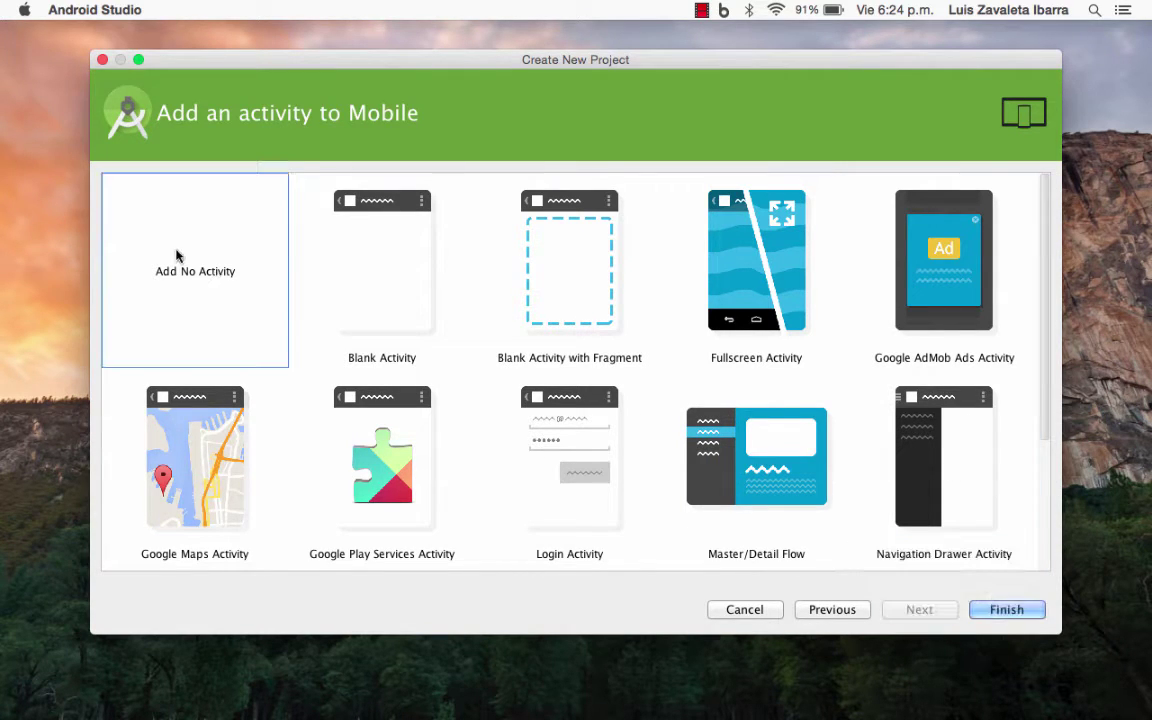
left_click(368, 273)
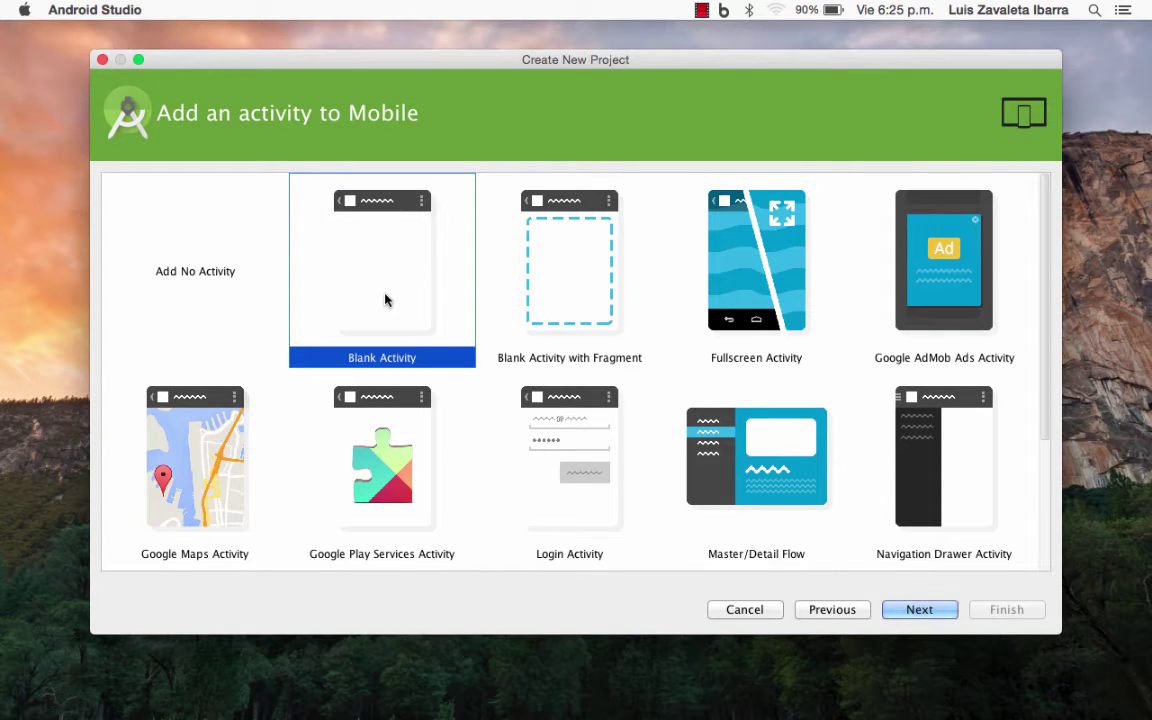
left_click(912, 612)
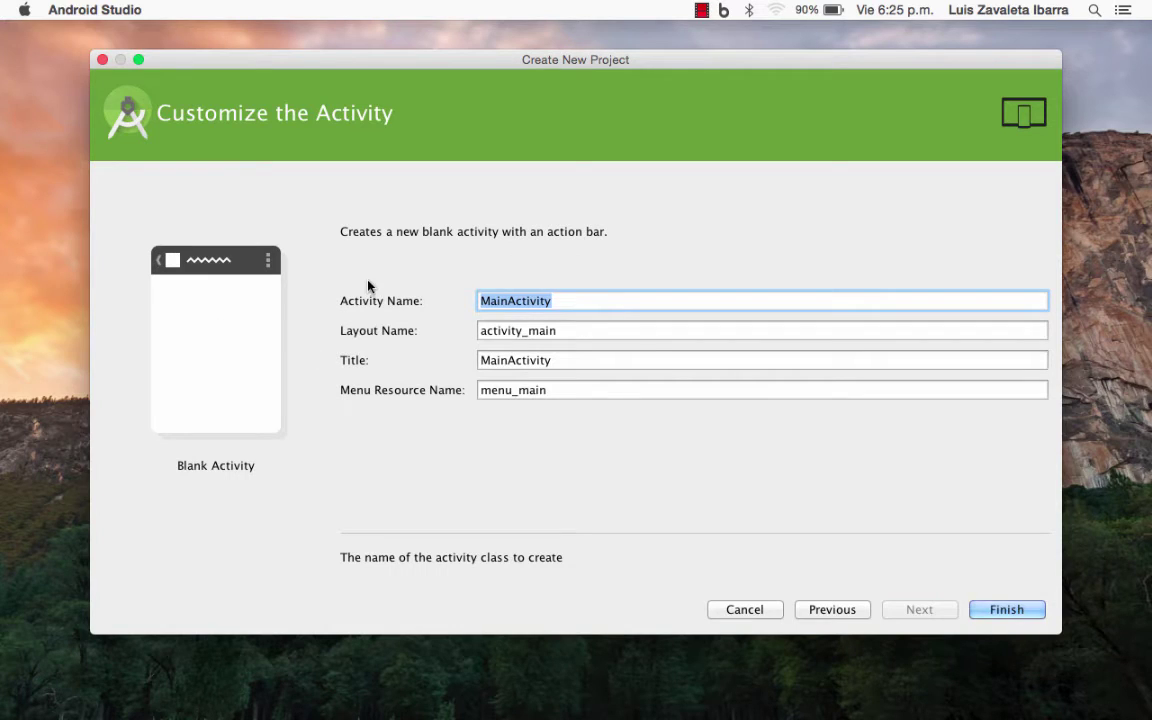
Step: Set the activity title to Mi Ventana, keep the default activity, layout and menu resource names, and create the project
left_click_drag(586, 298, 460, 305)
left_click(583, 330)
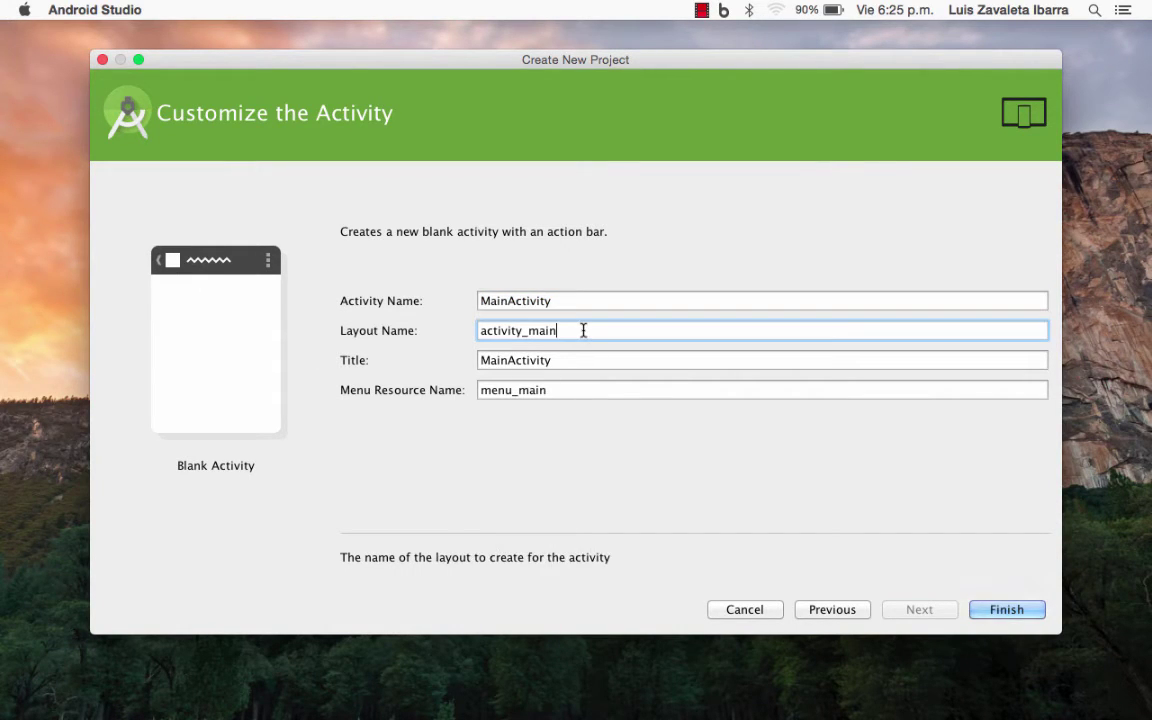
left_click_drag(583, 330, 450, 337)
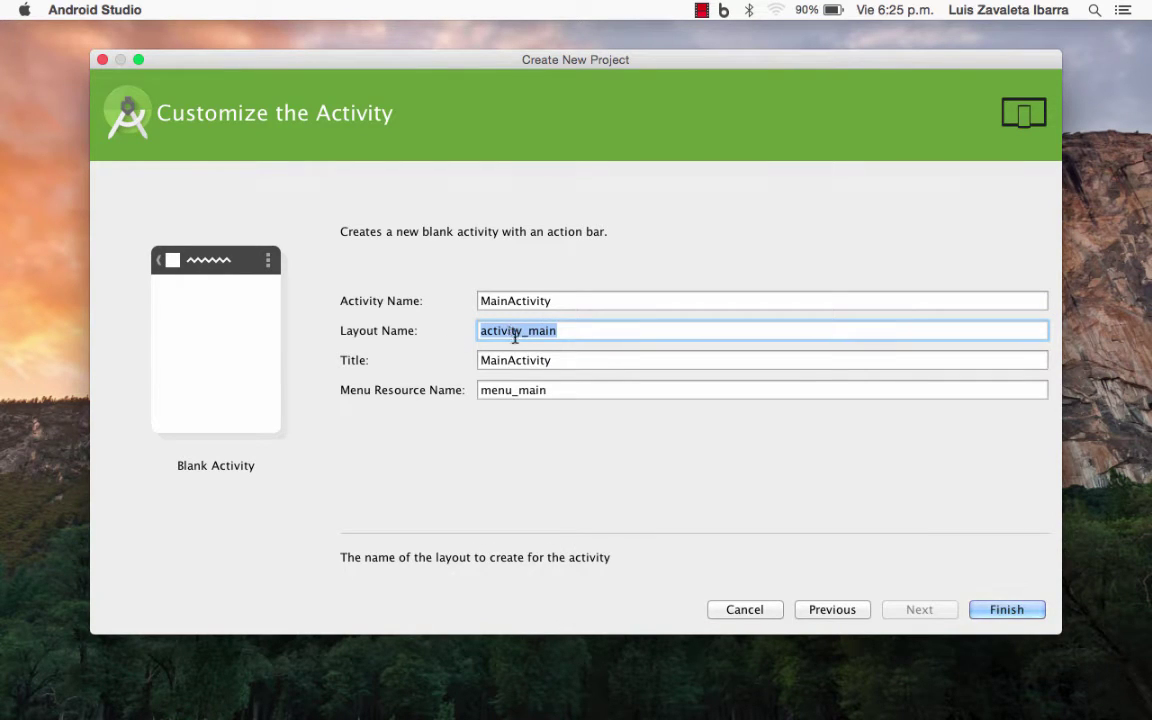
left_click_drag(635, 360, 462, 364)
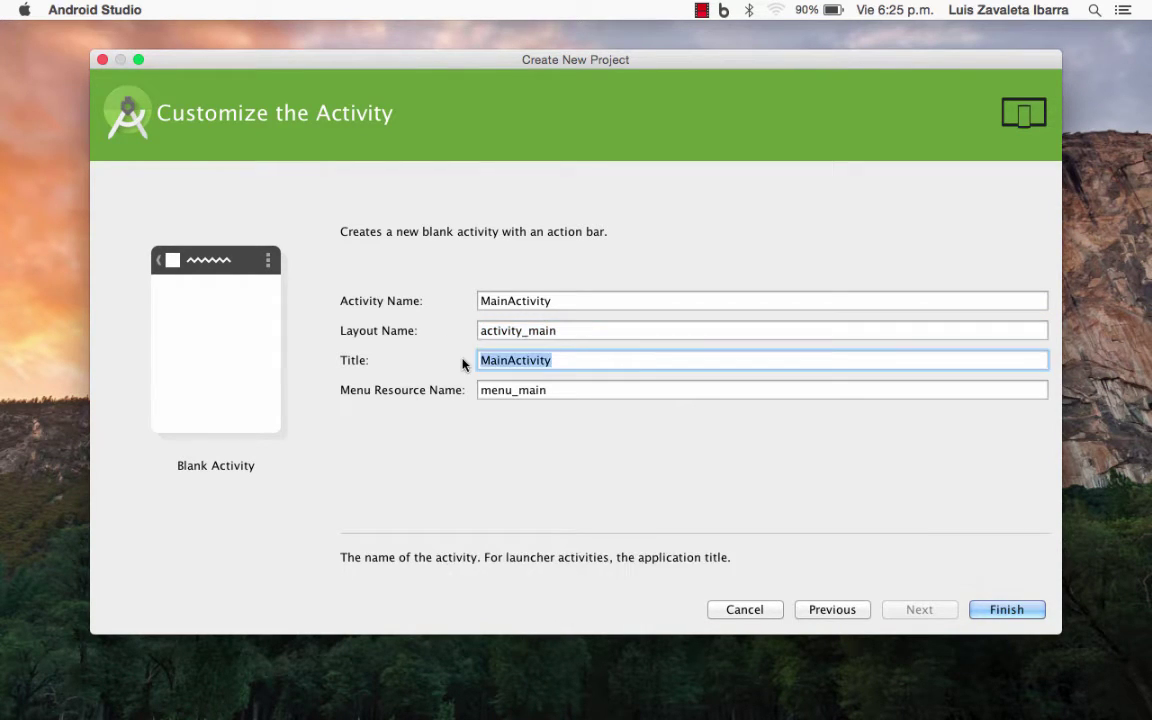
type("Mi A")
type("entana")
left_click_drag(571, 391, 470, 398)
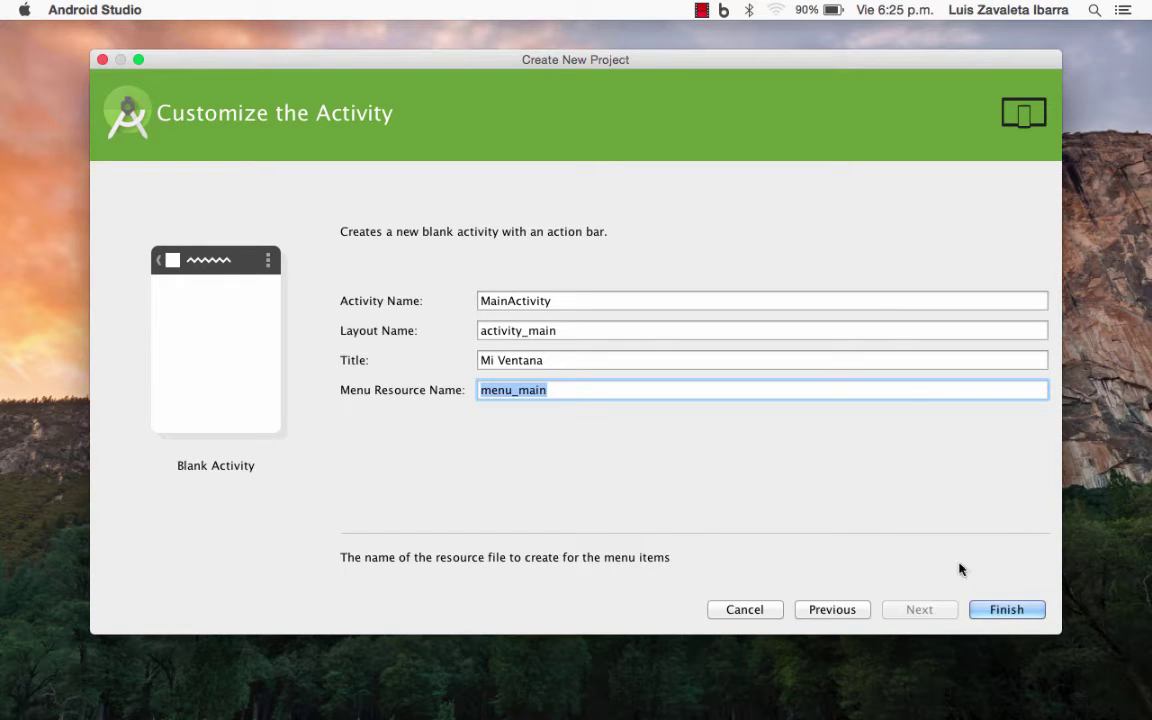
left_click(564, 393)
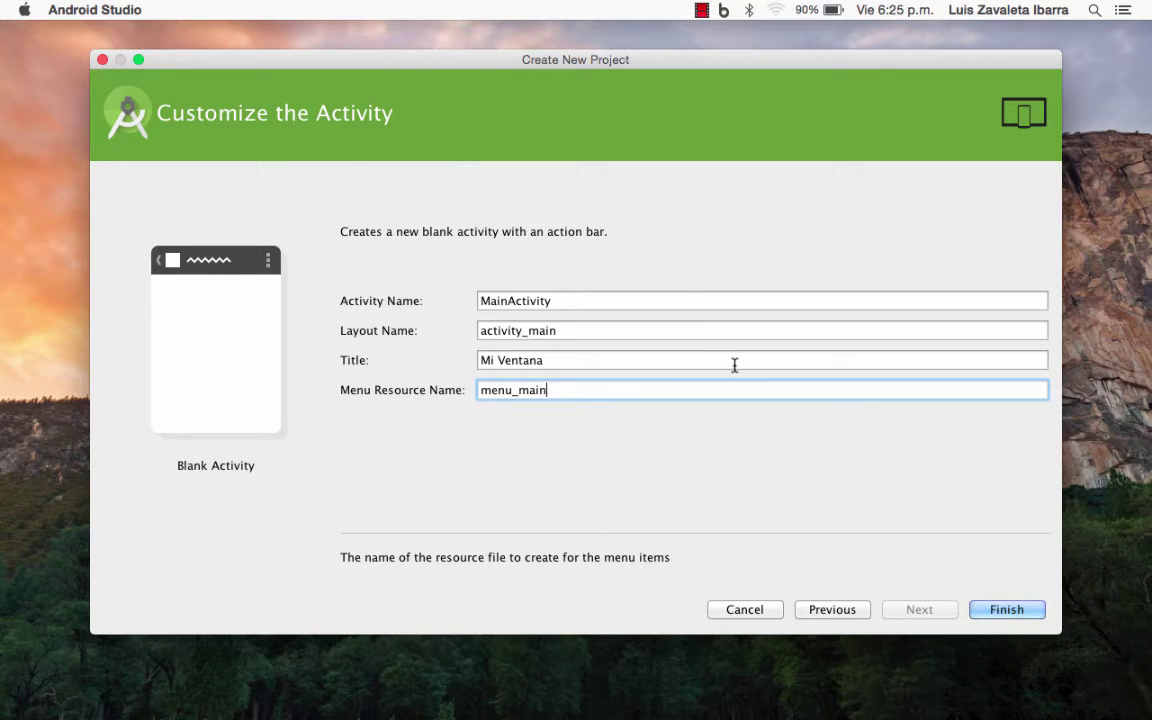
left_click(1007, 610)
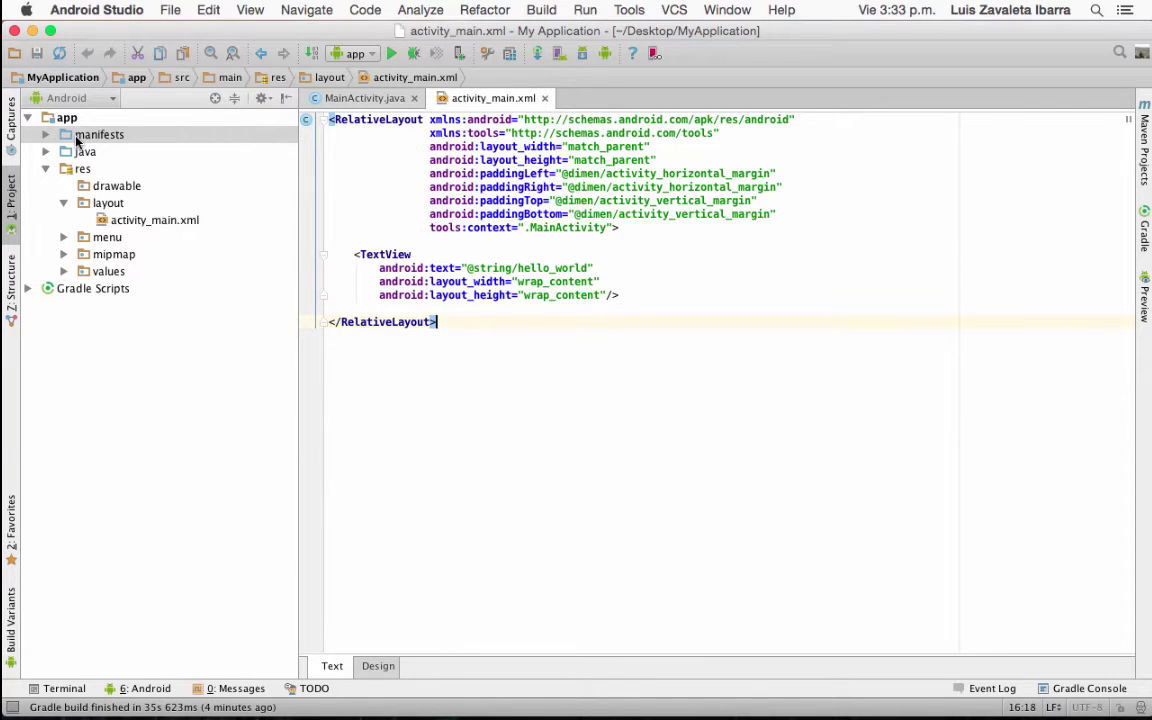
Step: View the project tree in the Project, Packages and Scratches views, and return to the Android view
left_click(96, 98)
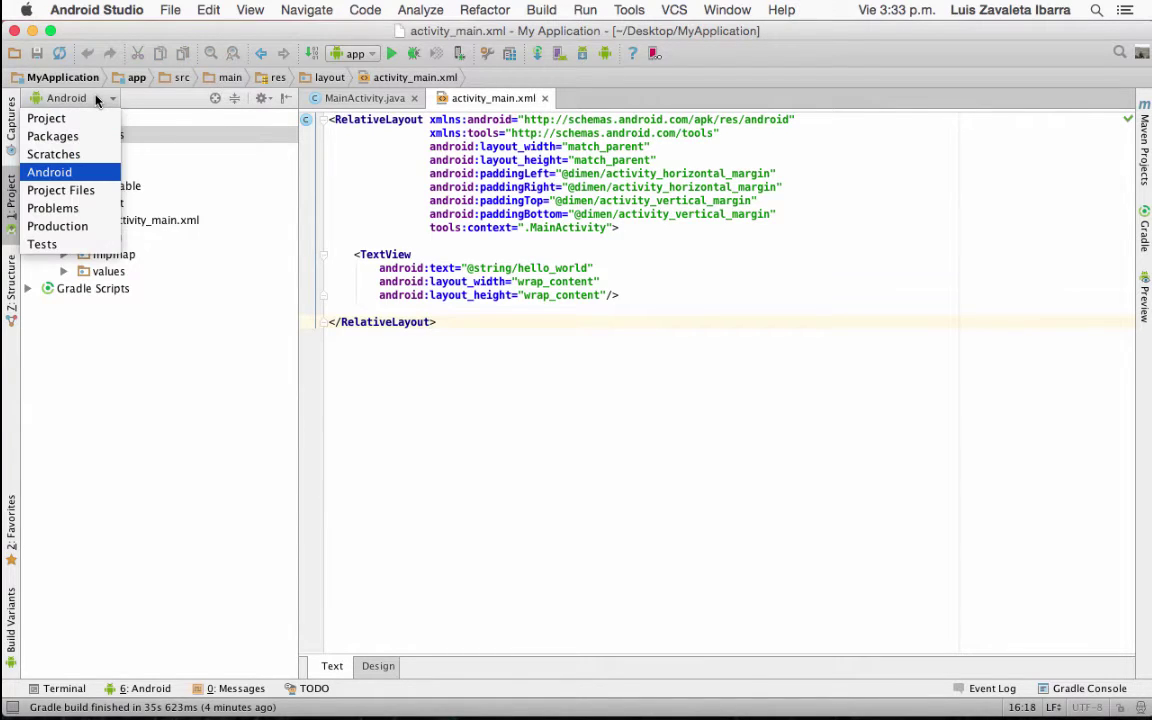
left_click(86, 118)
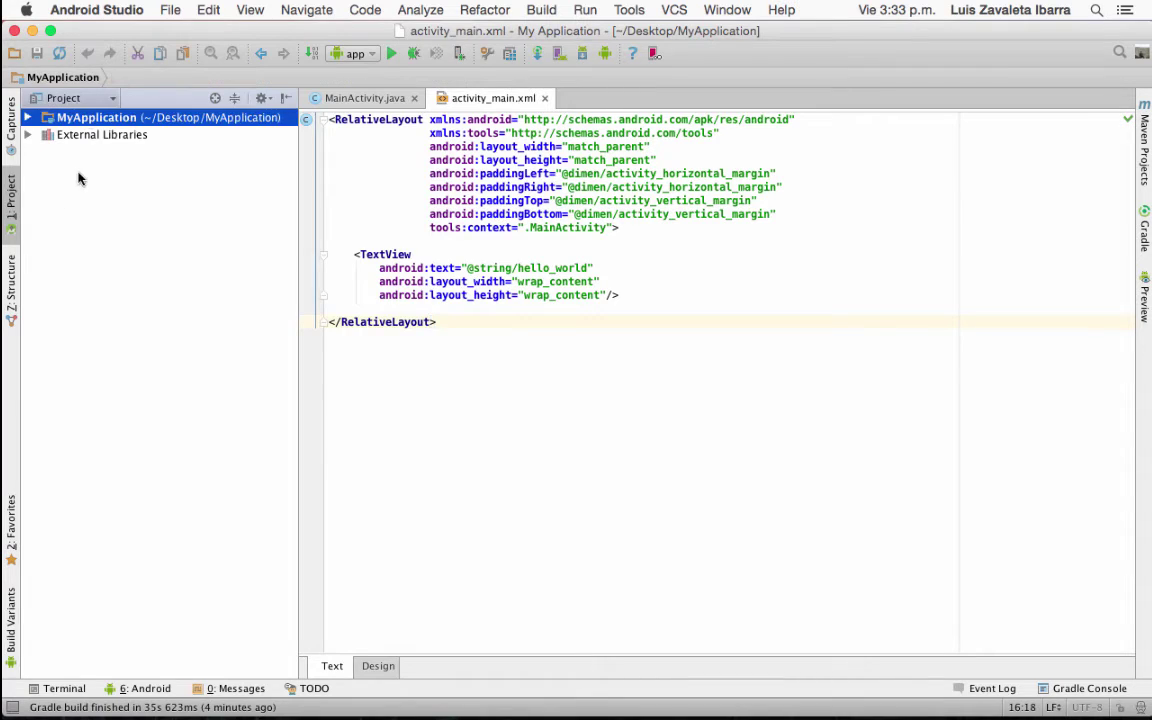
left_click(69, 93)
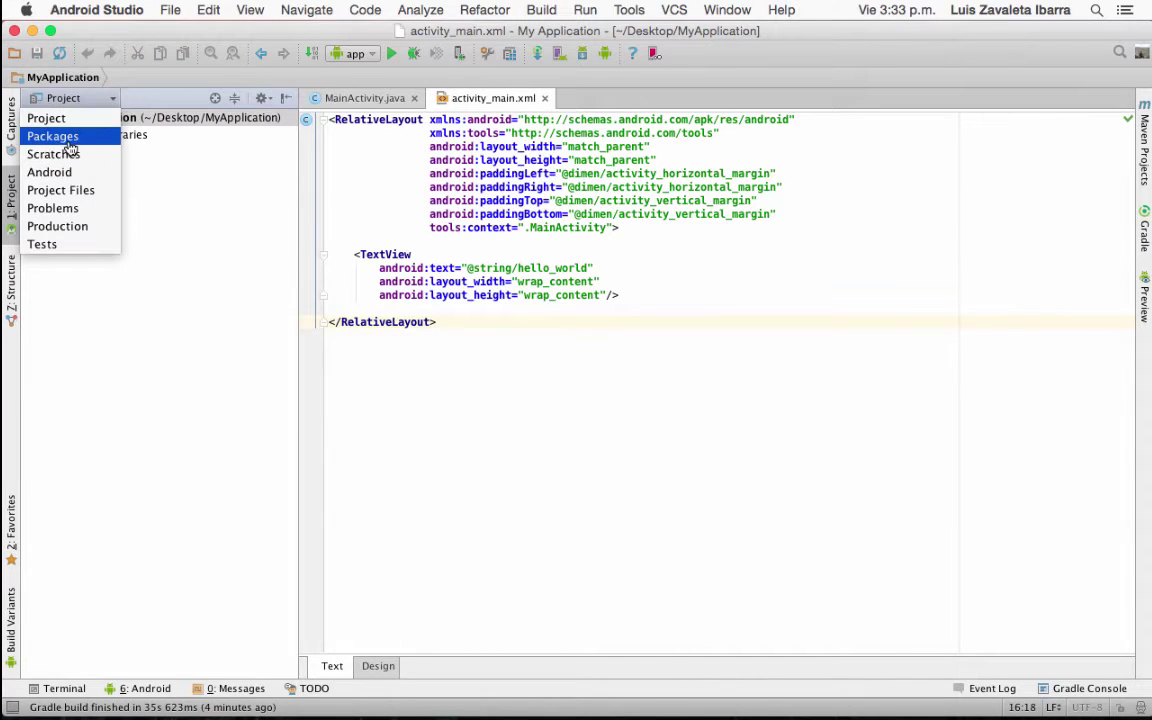
left_click(70, 148)
left_click(84, 98)
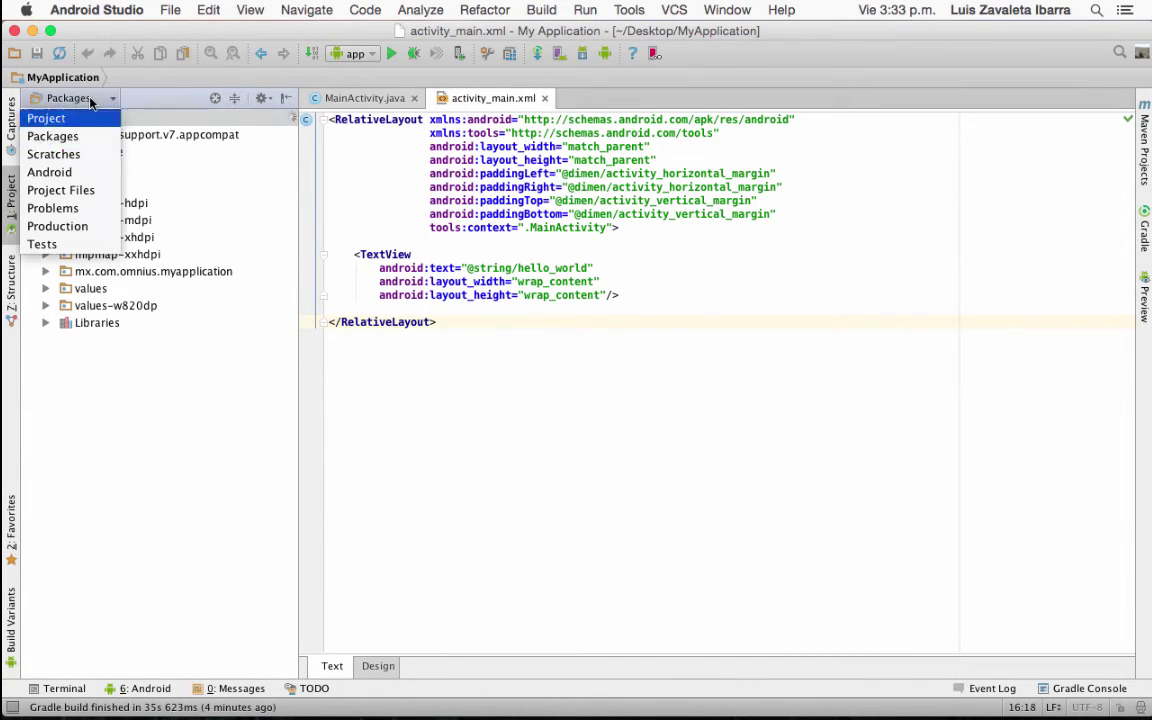
left_click(68, 153)
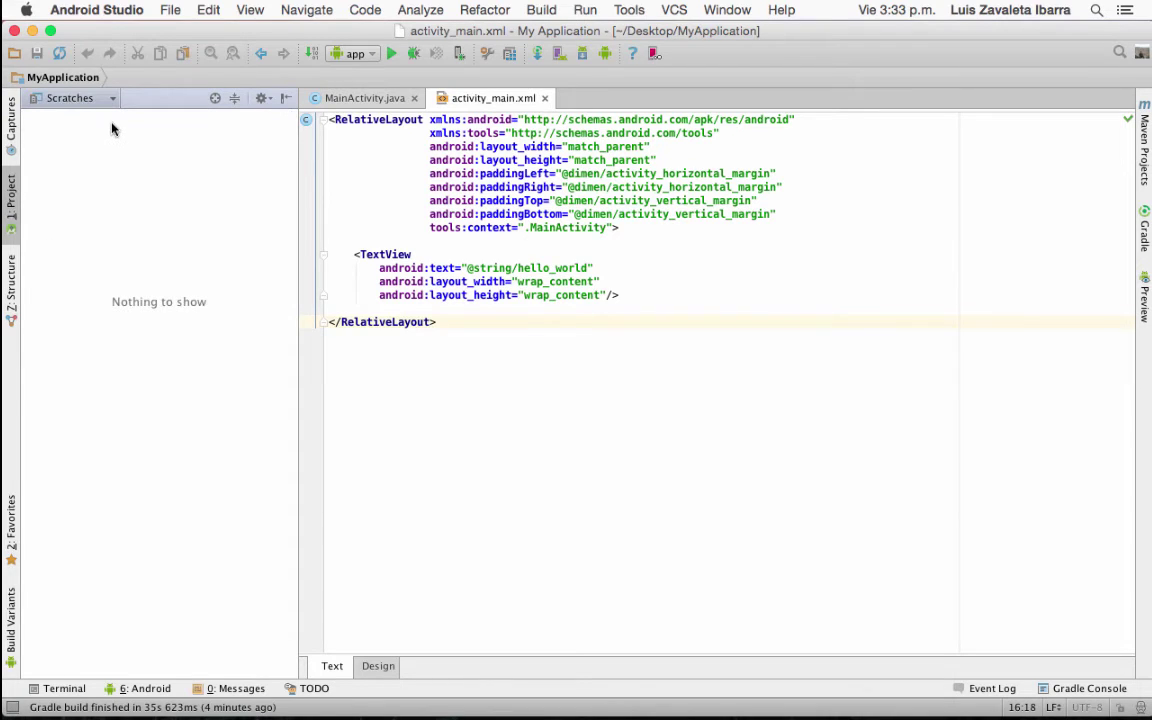
left_click(106, 100)
left_click(72, 168)
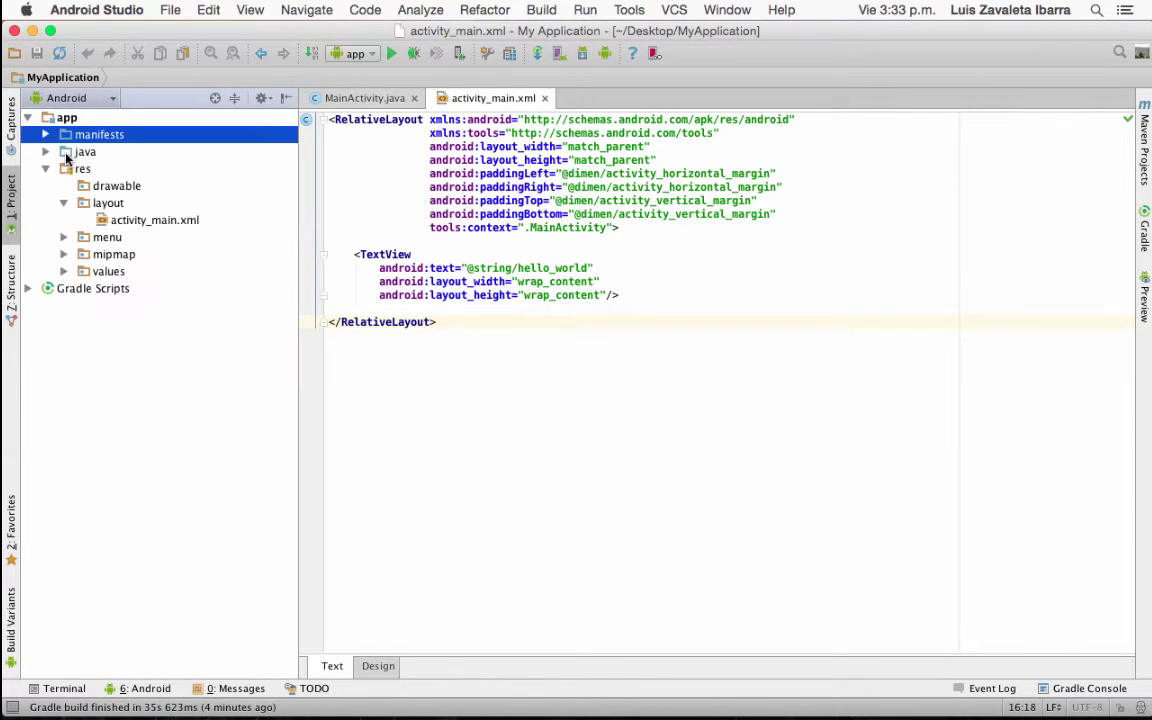